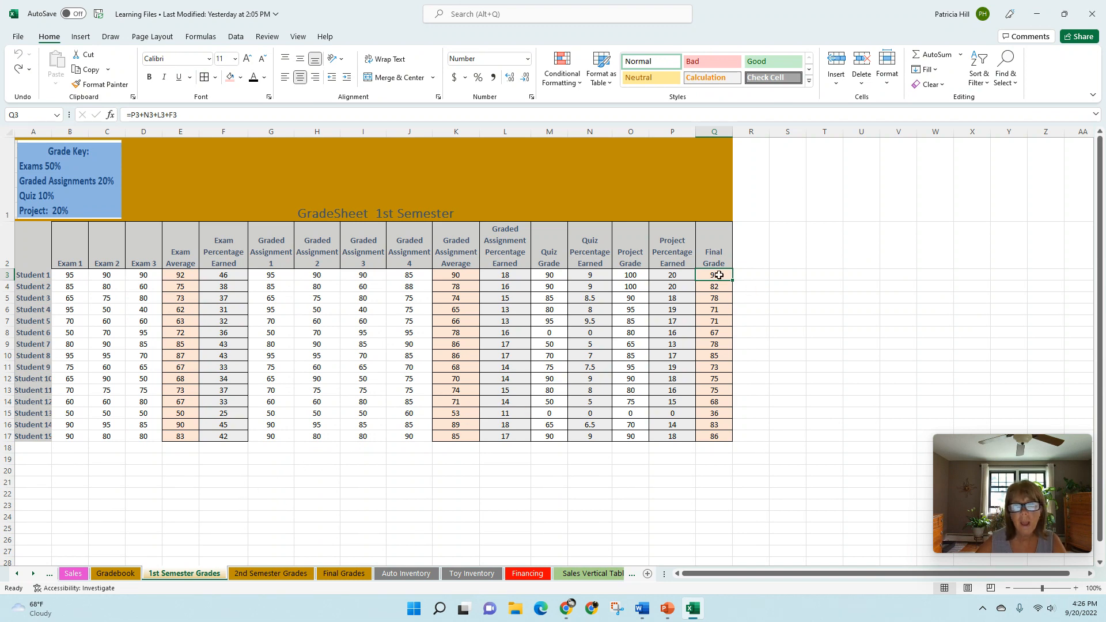
{"action": "left_click_drag", "start_coordinate": [719, 276], "coordinate": [721, 435]}
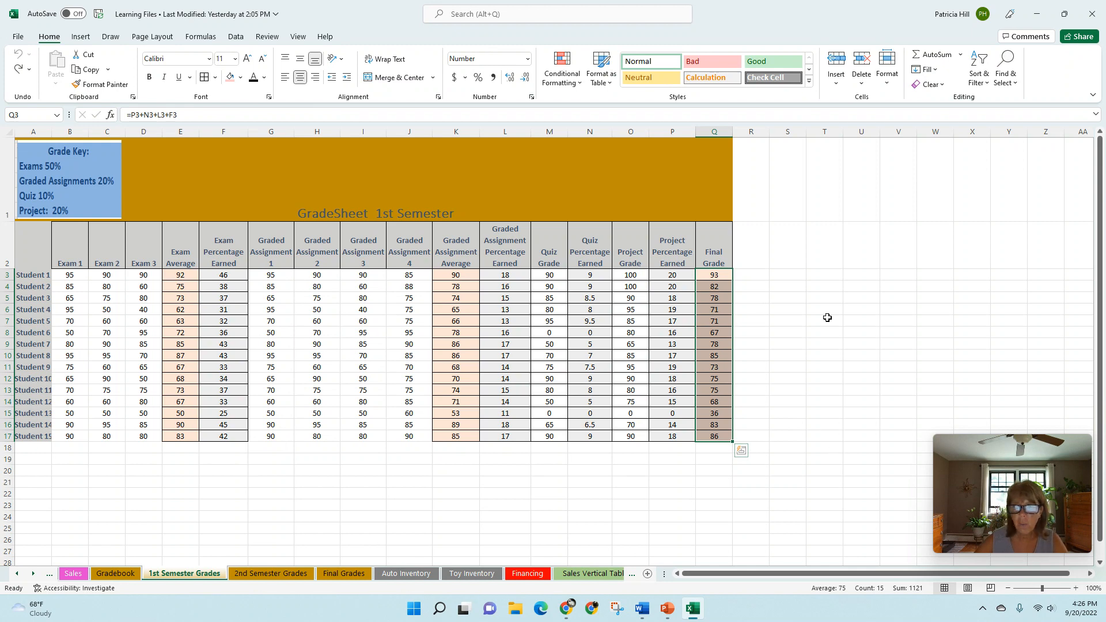
{"action": "left_click", "coordinate": [719, 333]}
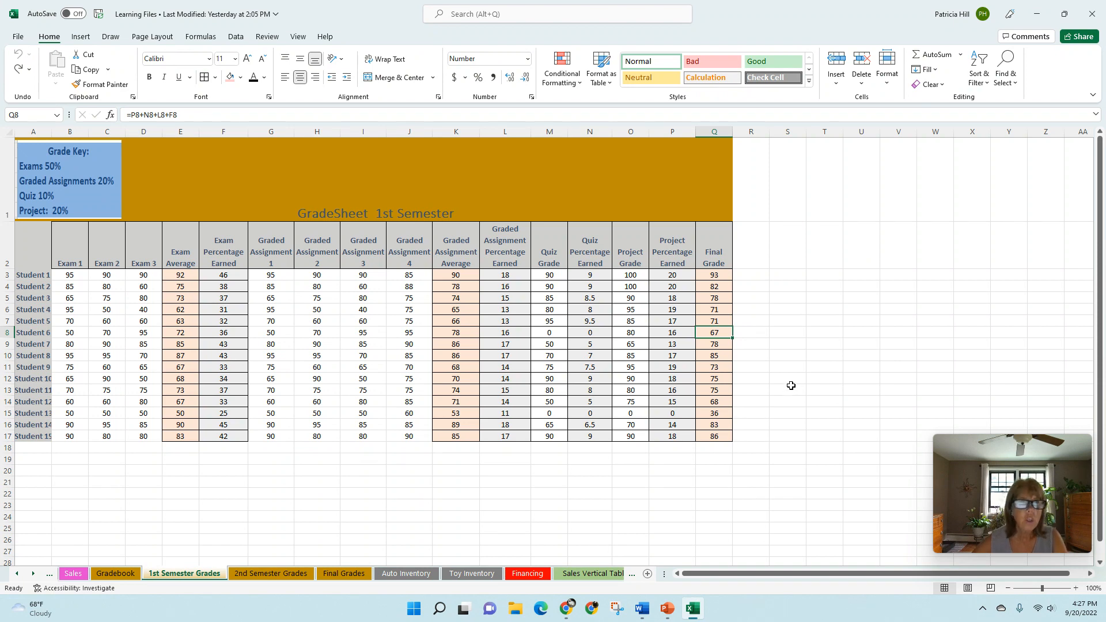
{"action": "left_click", "coordinate": [719, 276]}
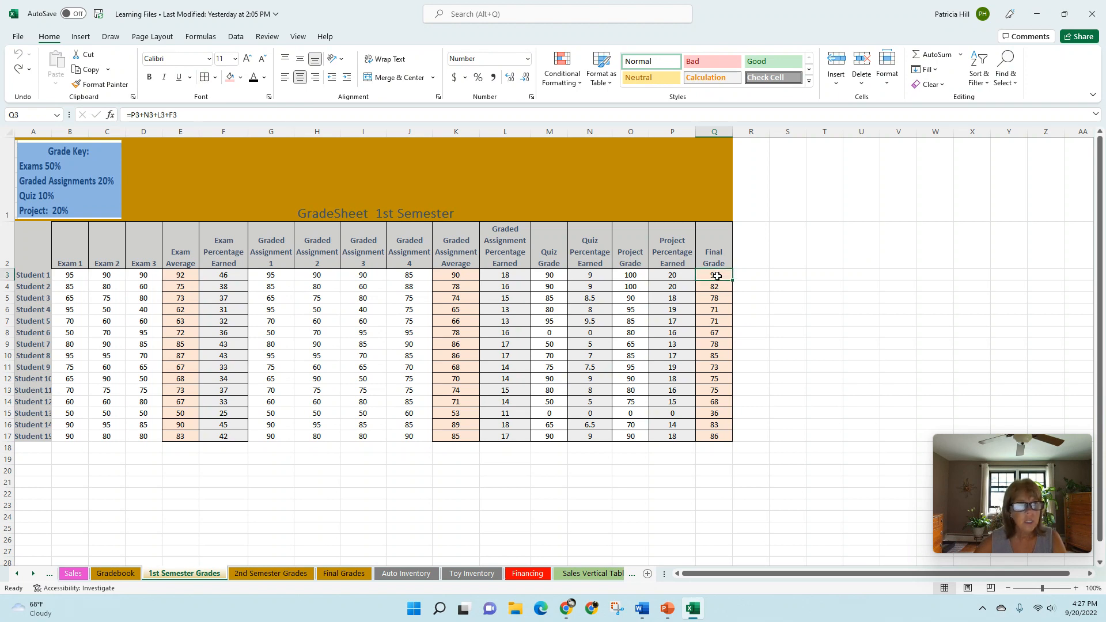
Highlight final grades less than 70 in Q3:Q17 with Light Red Fill with Dark Red Text using conditional formatting
{"action": "left_click_drag", "start_coordinate": [717, 276], "coordinate": [707, 440]}
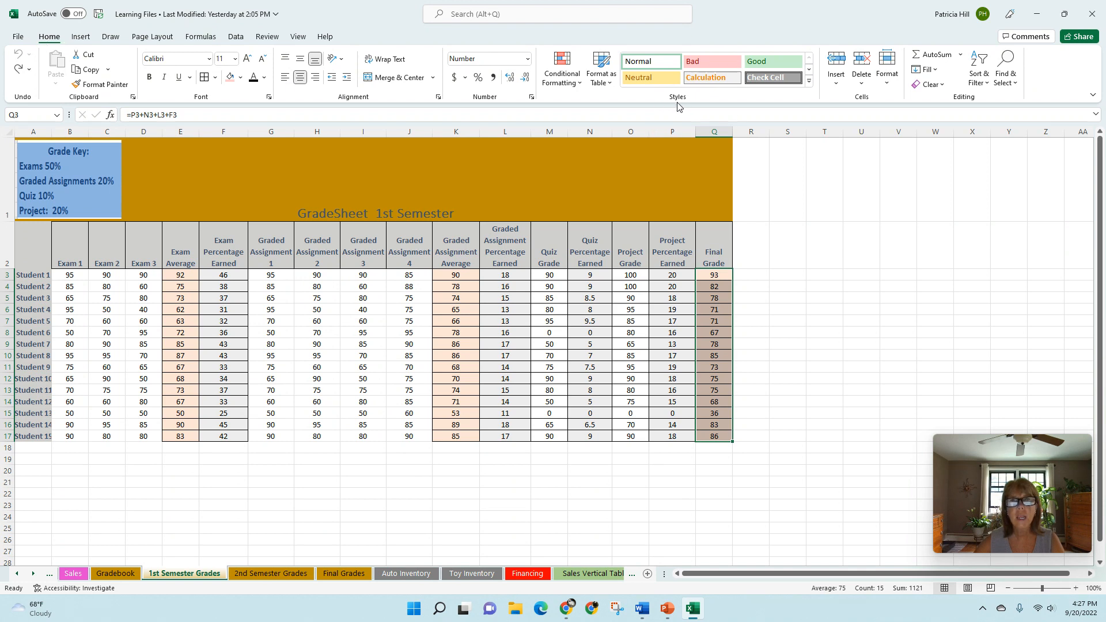
{"action": "left_click", "coordinate": [581, 84]}
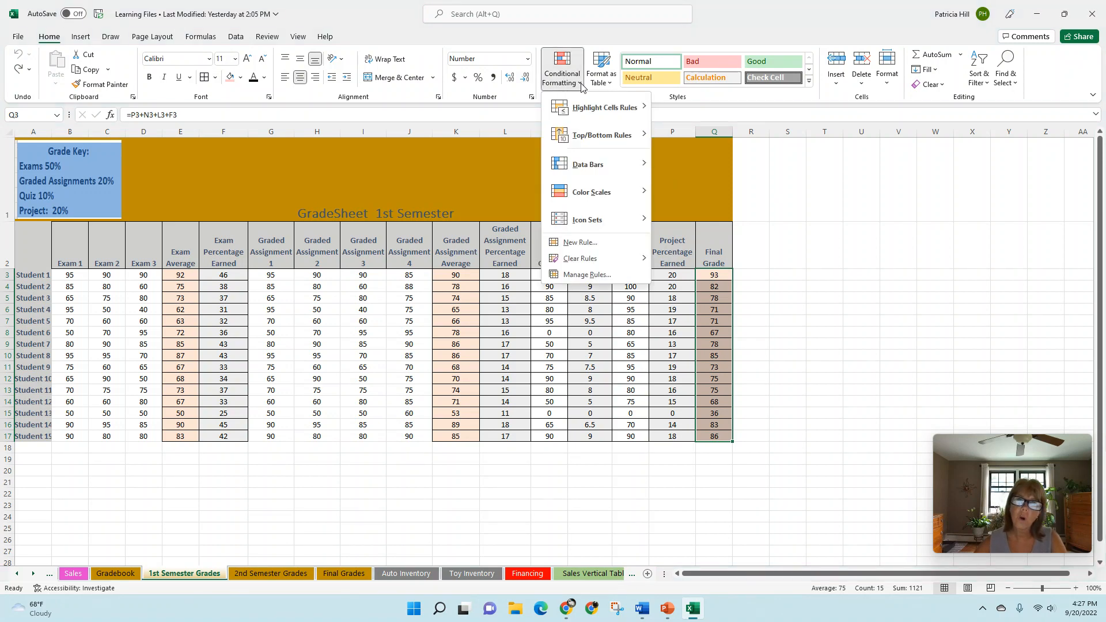
{"action": "mouse_move", "coordinate": [589, 109]}
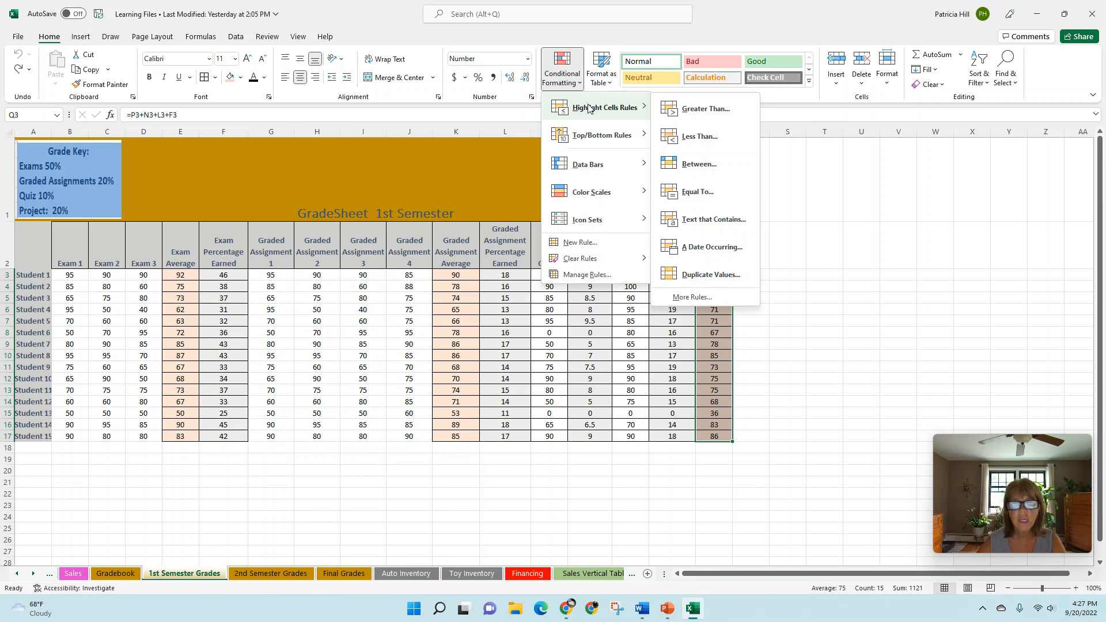
{"action": "left_click", "coordinate": [692, 138]}
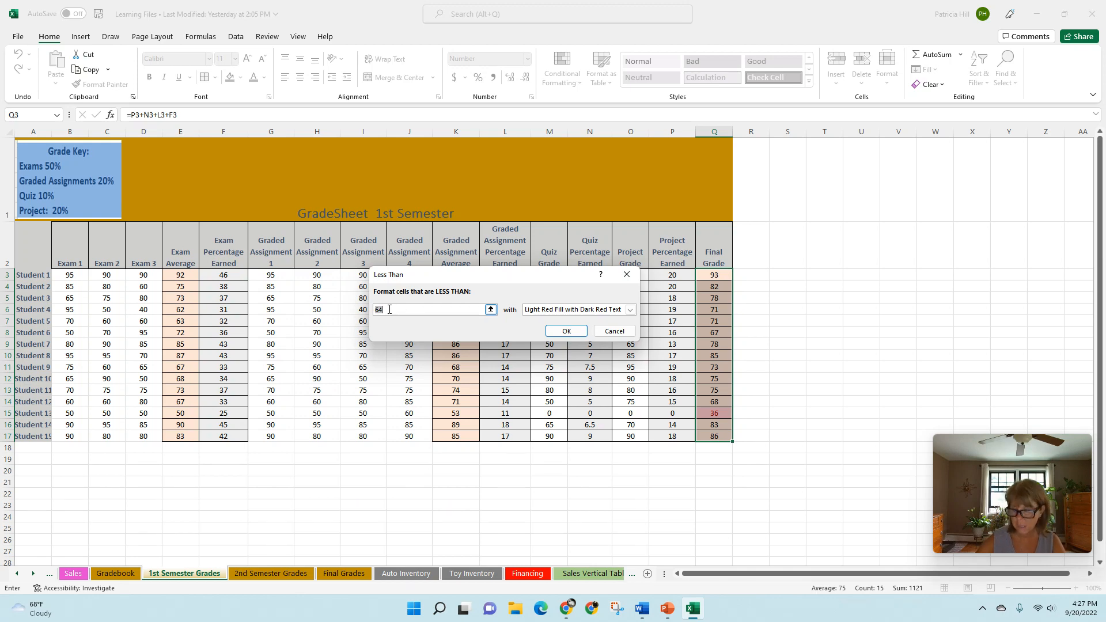
{"action": "type", "text": "70"}
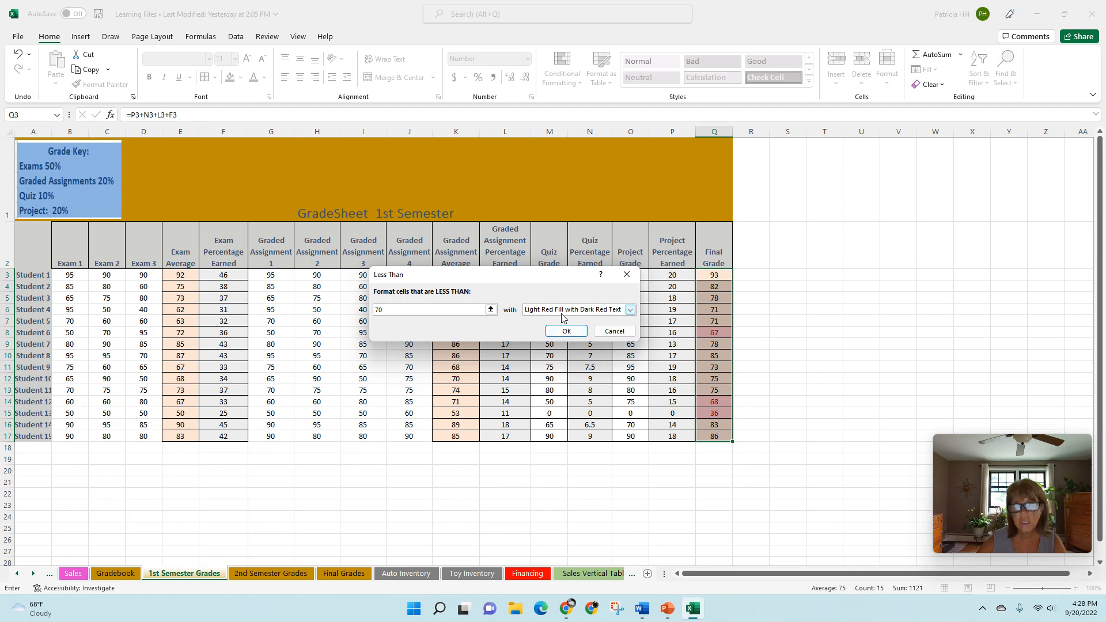
{"action": "left_click", "coordinate": [630, 311]}
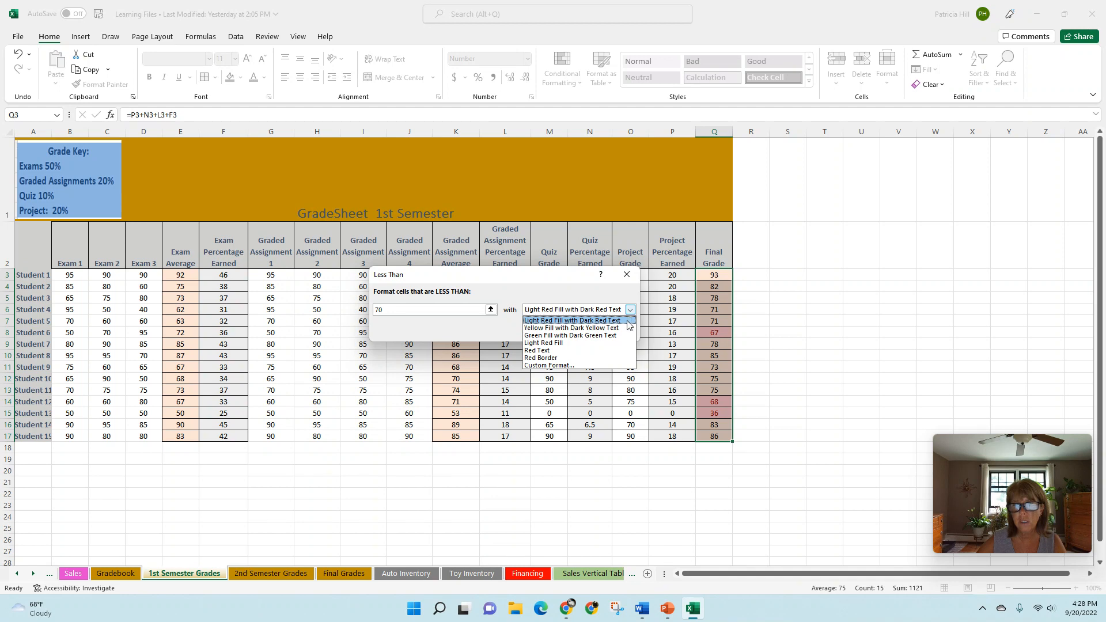
{"action": "left_click", "coordinate": [628, 321]}
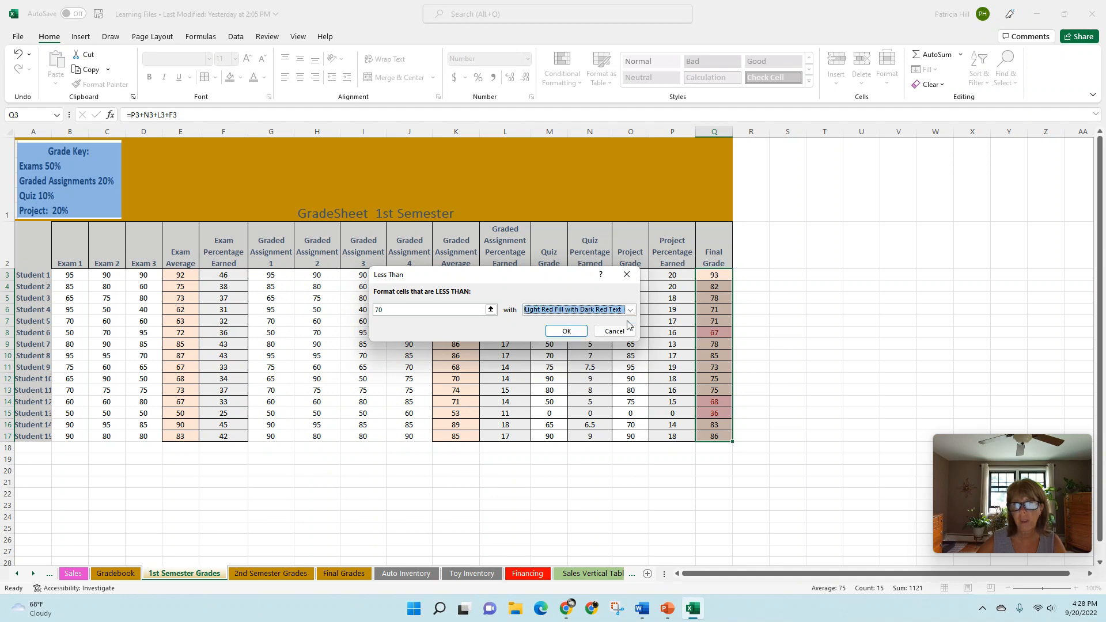
{"action": "left_click", "coordinate": [563, 332]}
{"action": "left_click", "coordinate": [763, 325]}
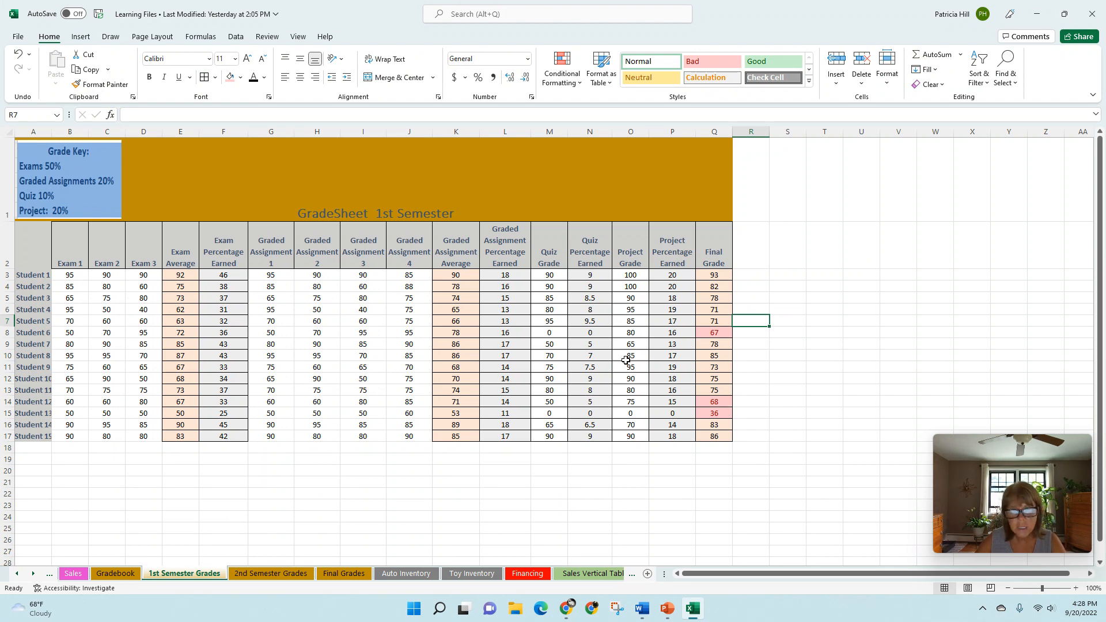
Set Student 9's Exam 1 score in cell B11 to 0
{"action": "left_click", "coordinate": [73, 368]}
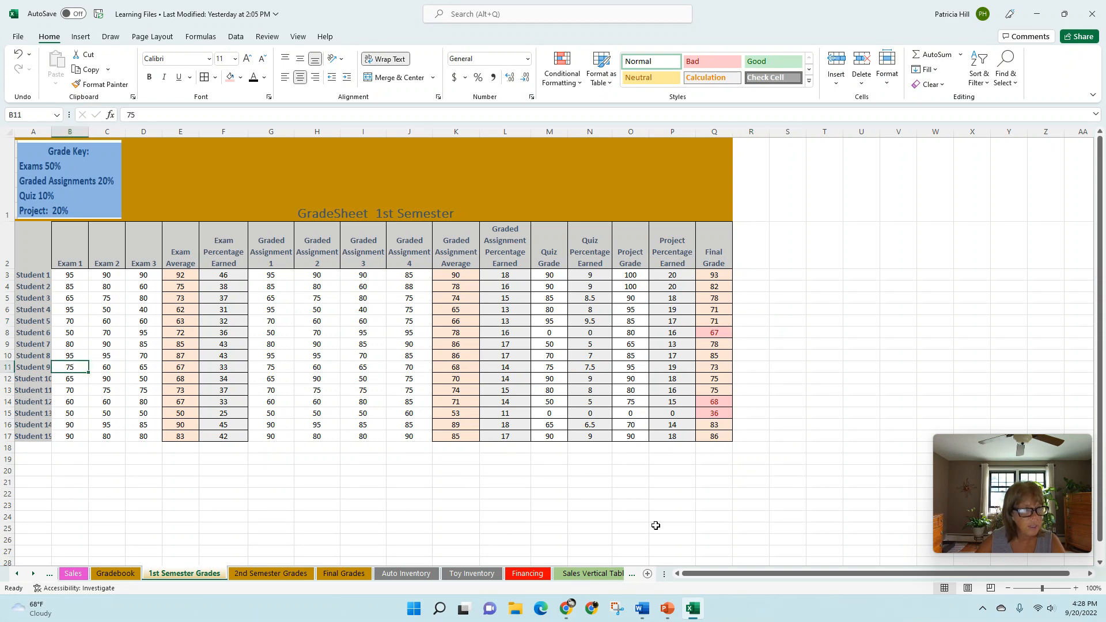
{"action": "type", "text": "0"}
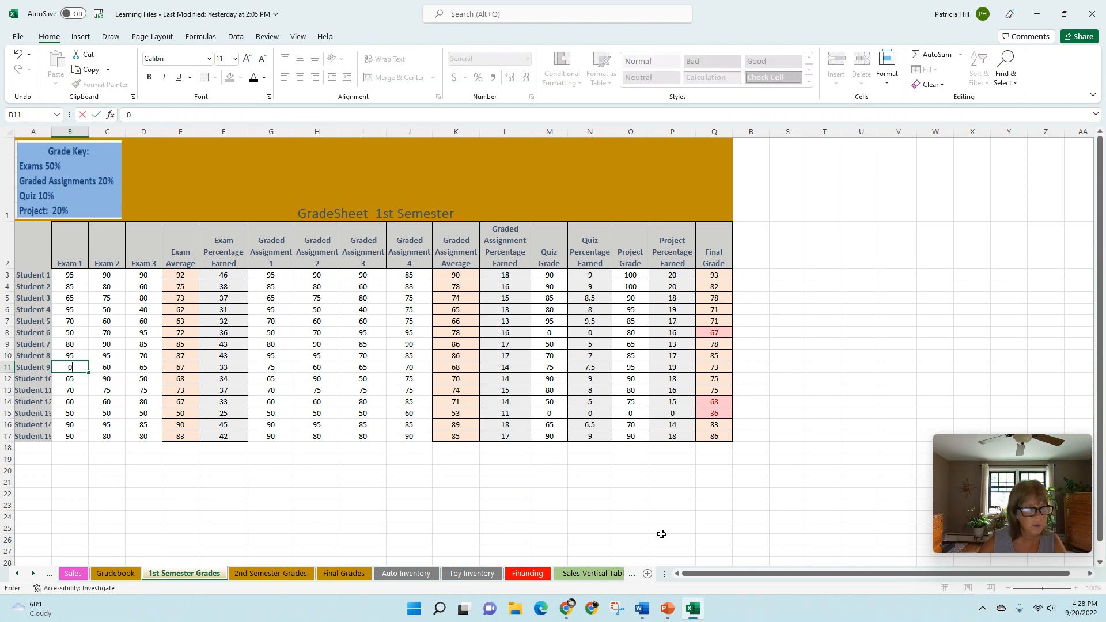
{"action": "key", "text": "Return"}
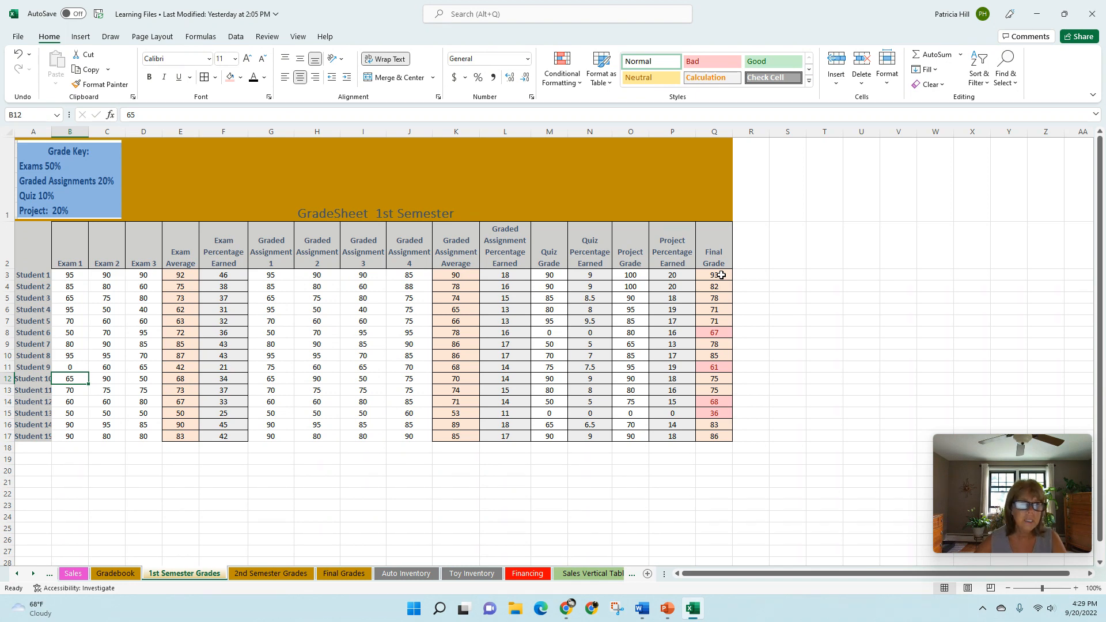
Add a conditional formatting rule to the final grades in Q3:Q17 for values greater than 90 with Green Fill with Dark Green Text
{"action": "left_click_drag", "start_coordinate": [722, 275], "coordinate": [702, 437]}
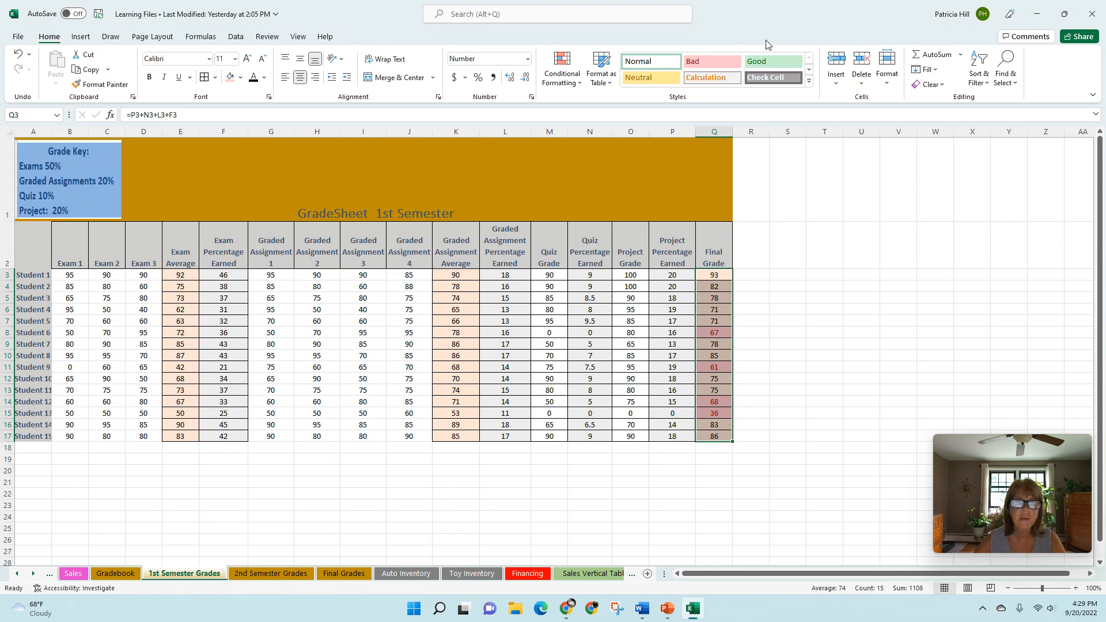
{"action": "left_click", "coordinate": [579, 89]}
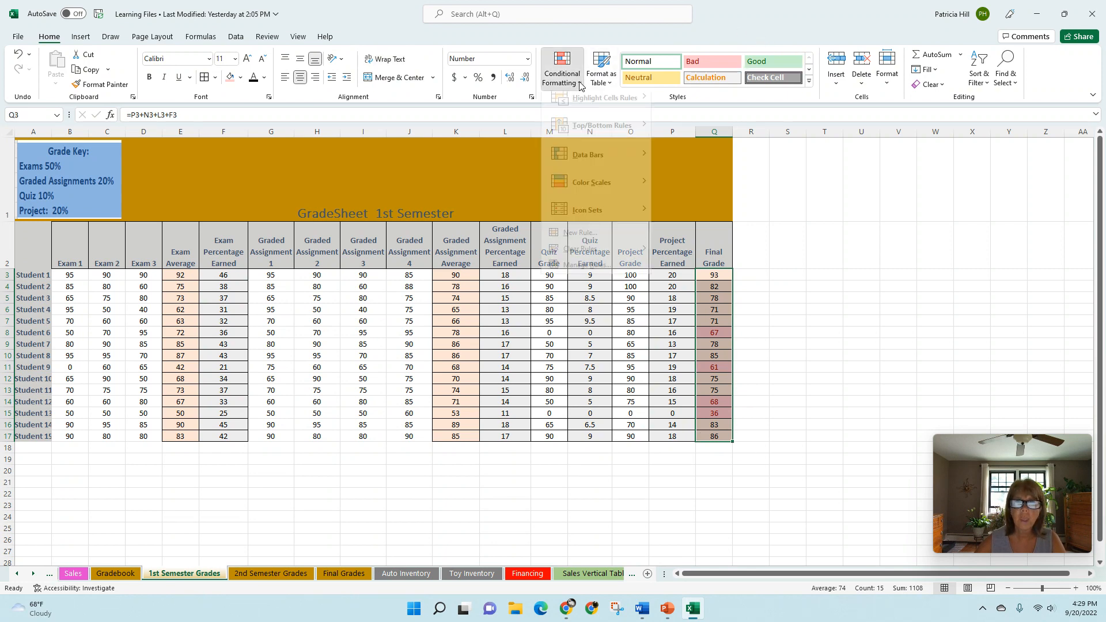
{"action": "mouse_move", "coordinate": [583, 112]}
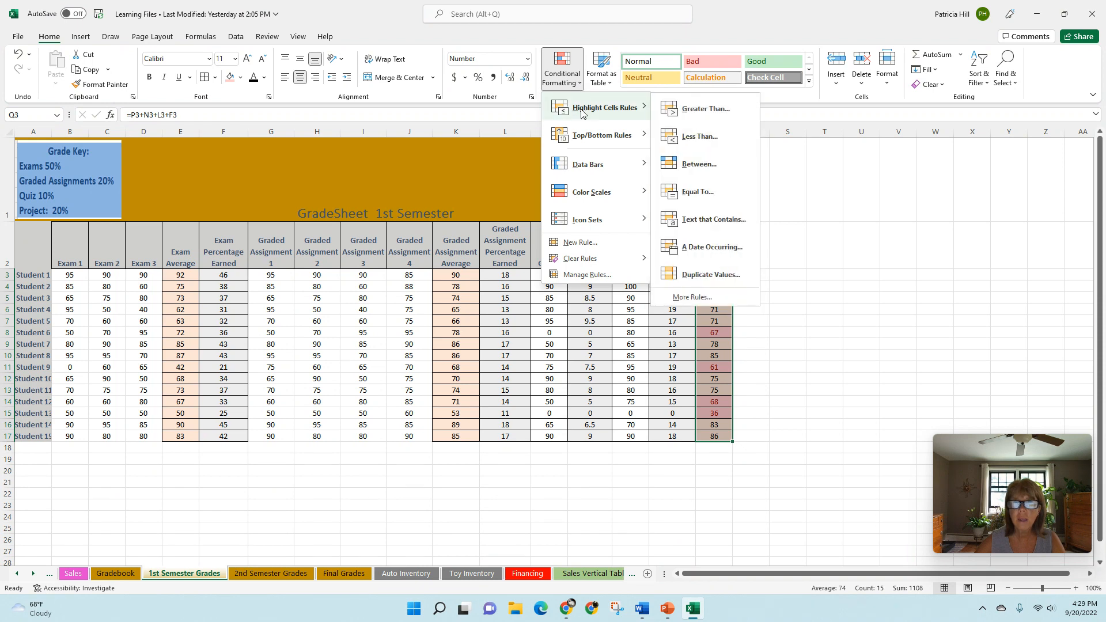
{"action": "left_click", "coordinate": [706, 109]}
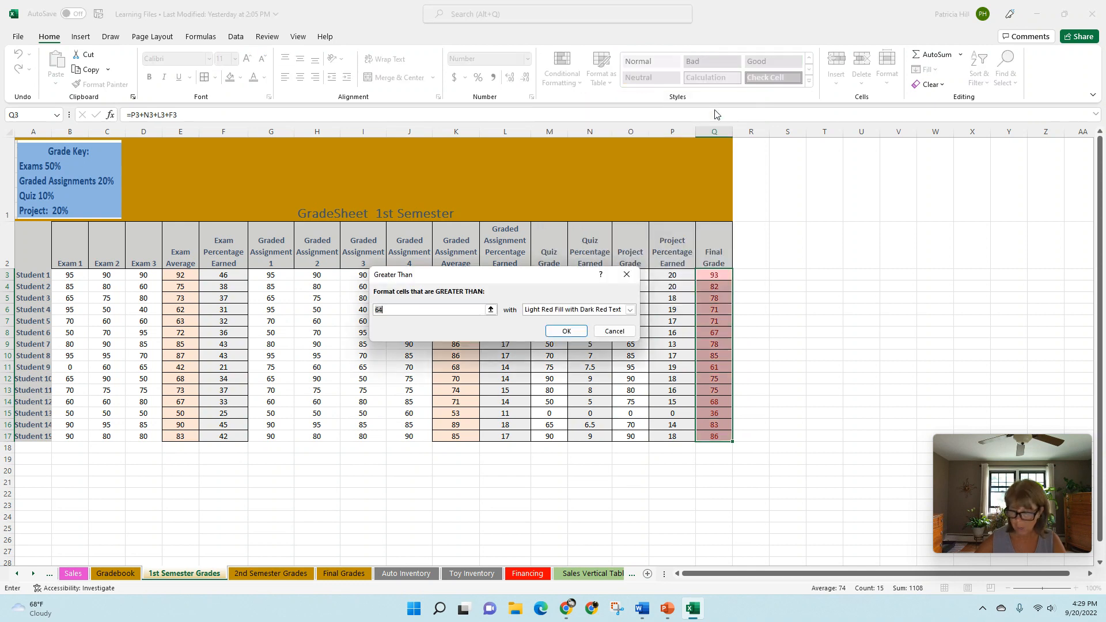
{"action": "type", "text": "90"}
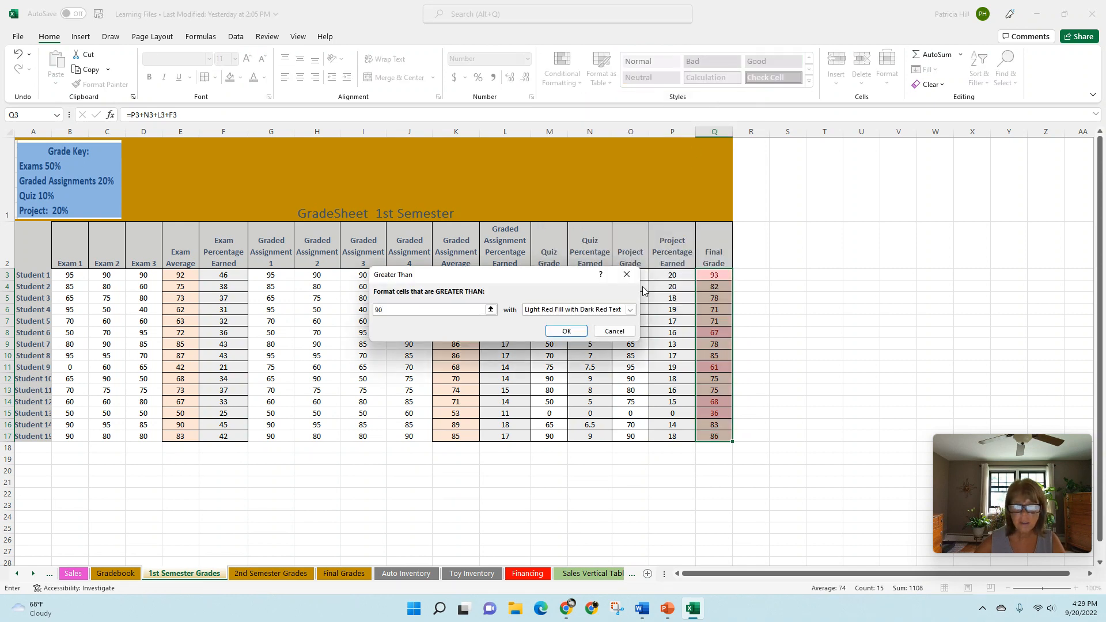
{"action": "left_click", "coordinate": [630, 310]}
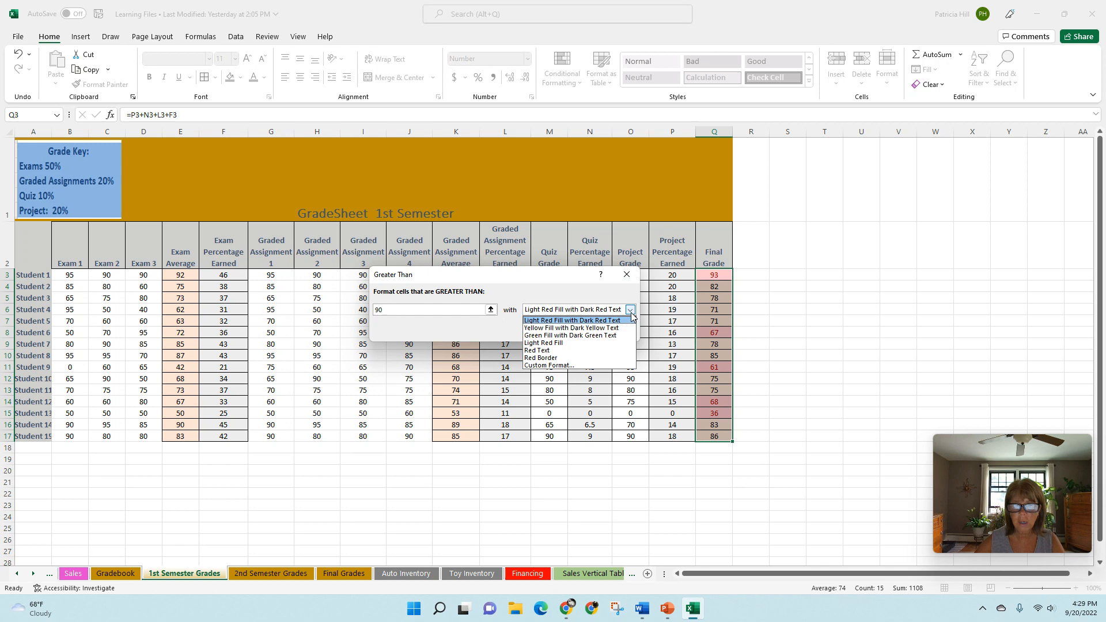
{"action": "left_click", "coordinate": [612, 340]}
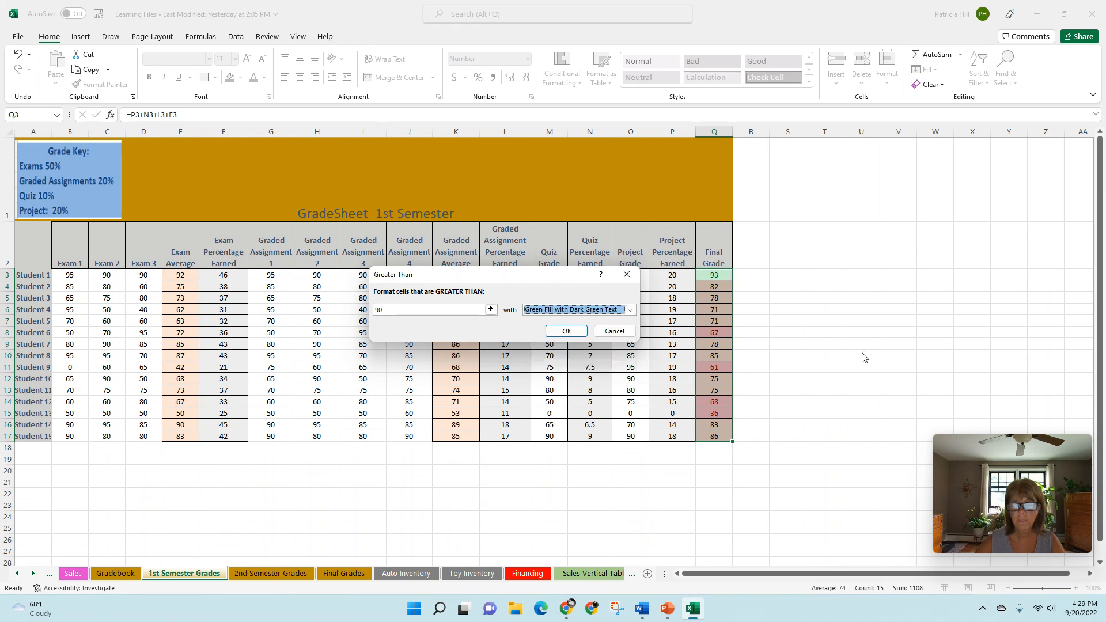
{"action": "left_click", "coordinate": [566, 331]}
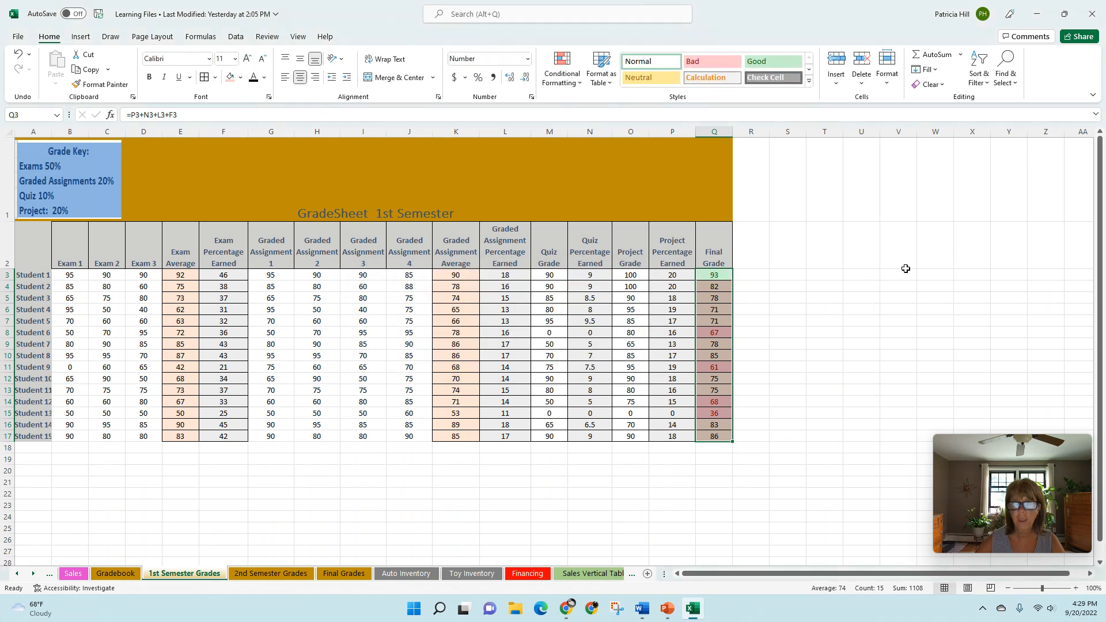
{"action": "left_click", "coordinate": [862, 286]}
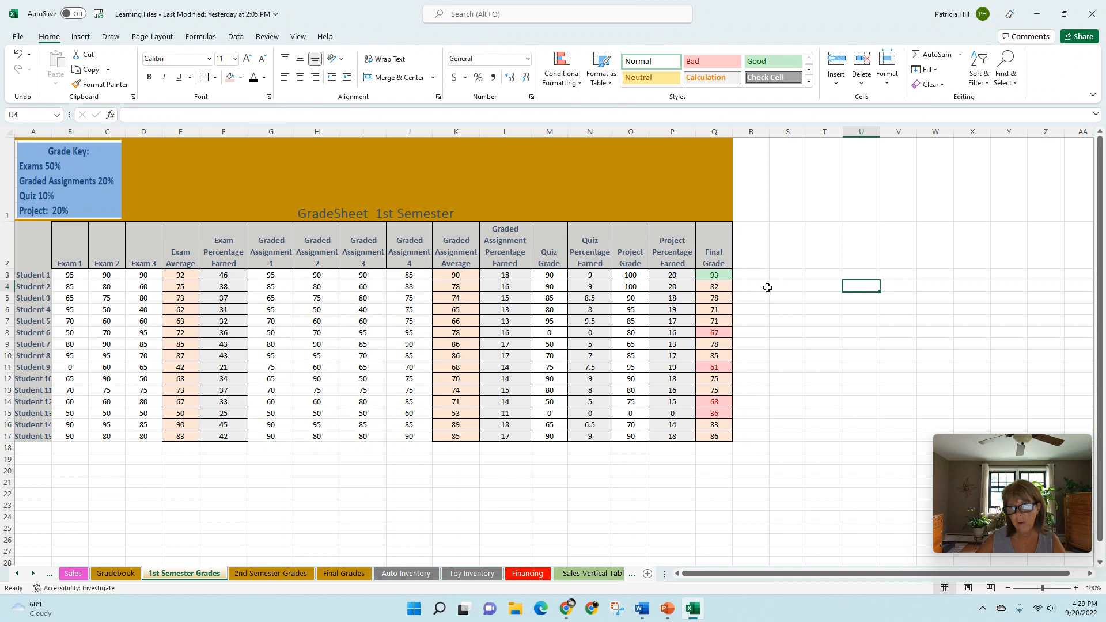
Edit the red conditional formatting rule for the final grades in Q3:Q17 to format values less than 65, and apply it
{"action": "left_click", "coordinate": [713, 276]}
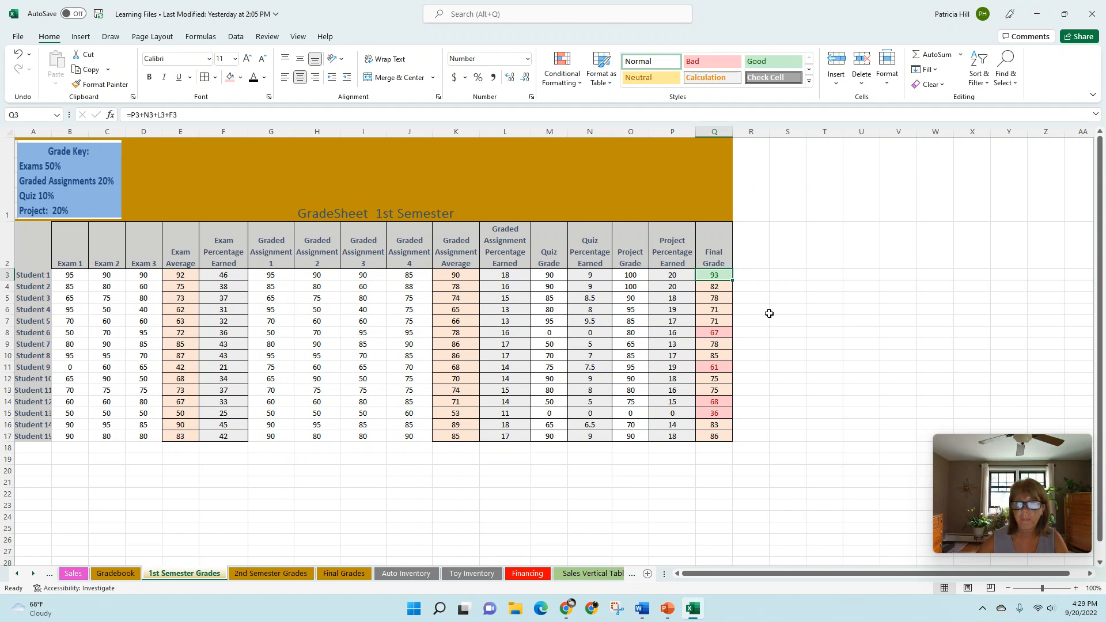
{"action": "left_click_drag", "start_coordinate": [714, 274], "coordinate": [706, 437]}
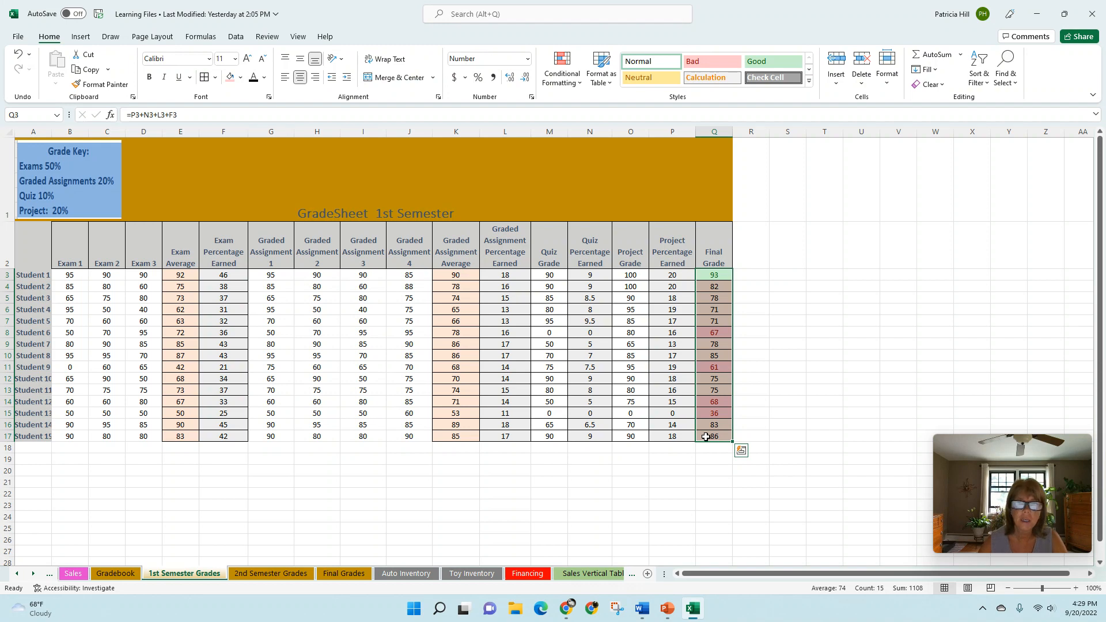
{"action": "left_click", "coordinate": [580, 88]}
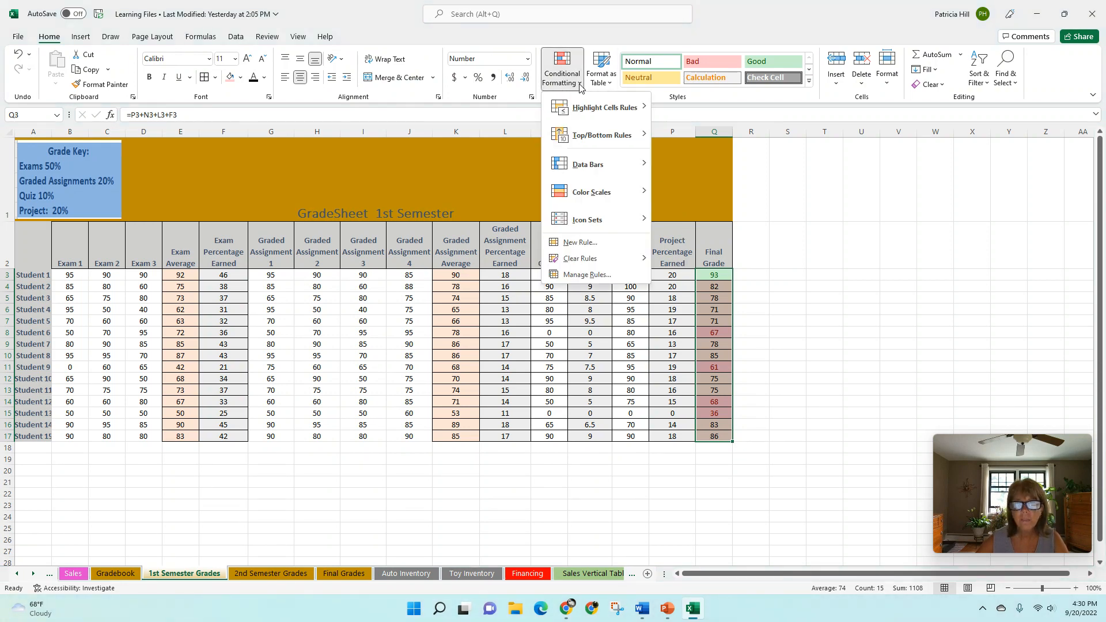
{"action": "left_click", "coordinate": [591, 280]}
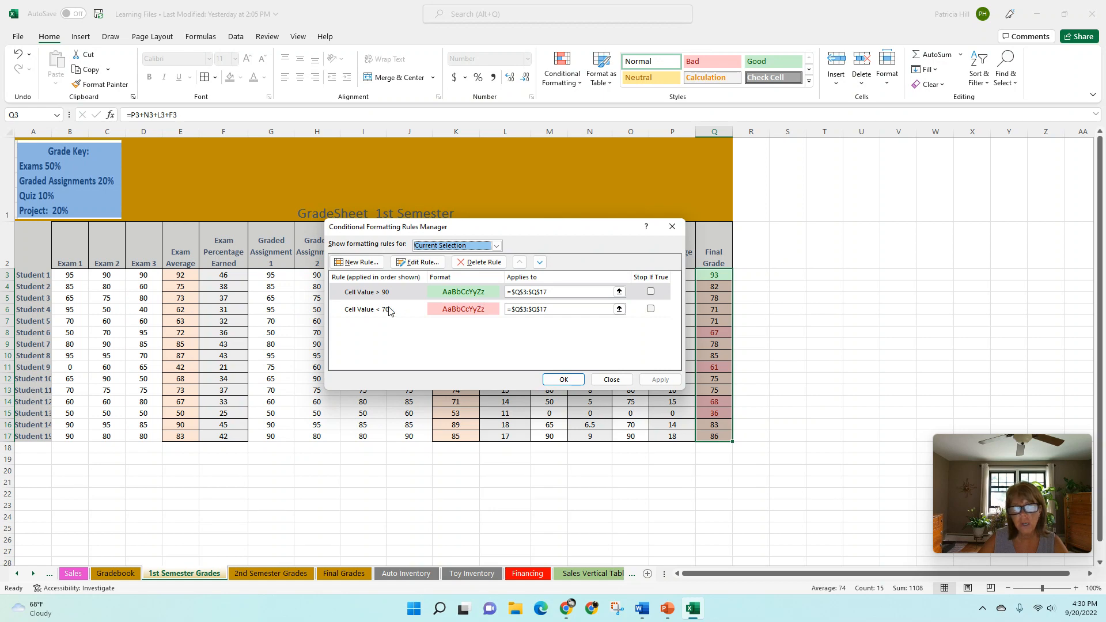
{"action": "left_click", "coordinate": [449, 312]}
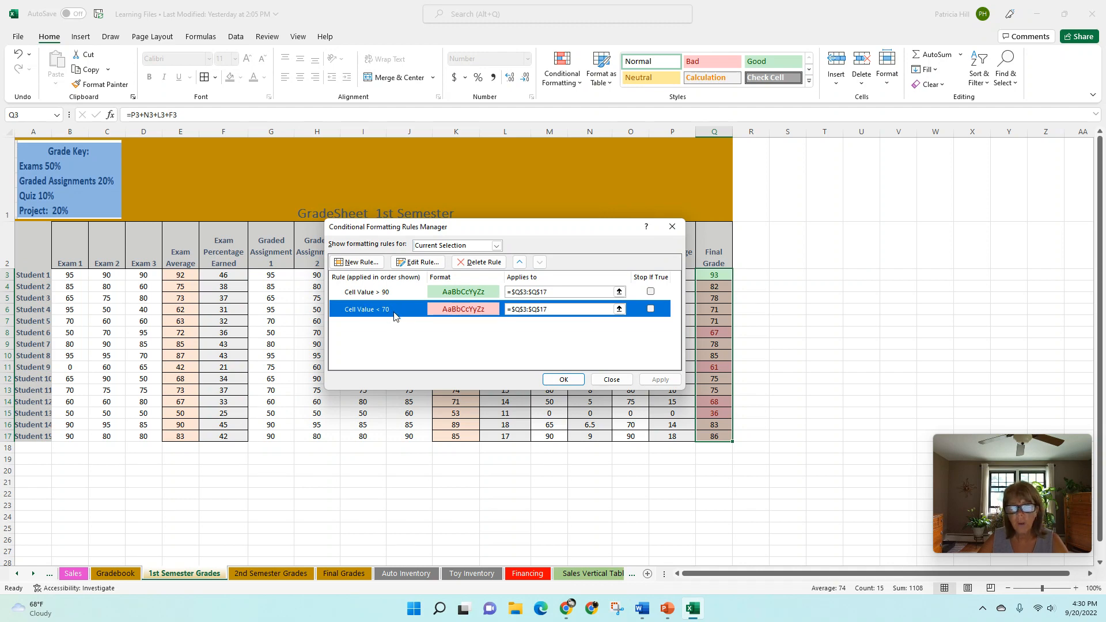
{"action": "left_click", "coordinate": [419, 263]}
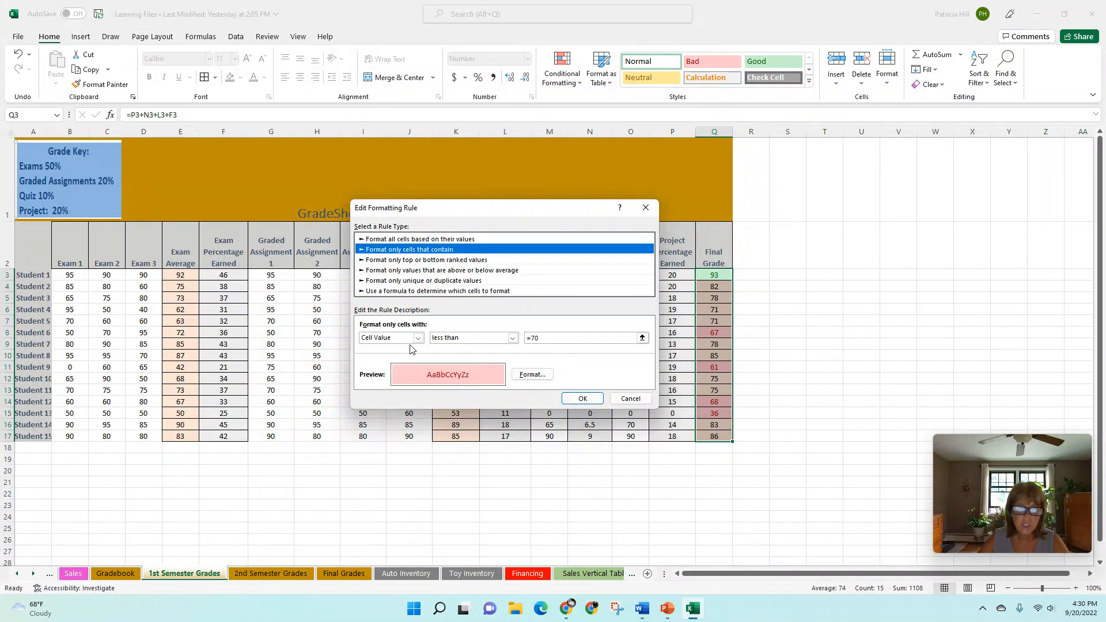
{"action": "left_click", "coordinate": [546, 337]}
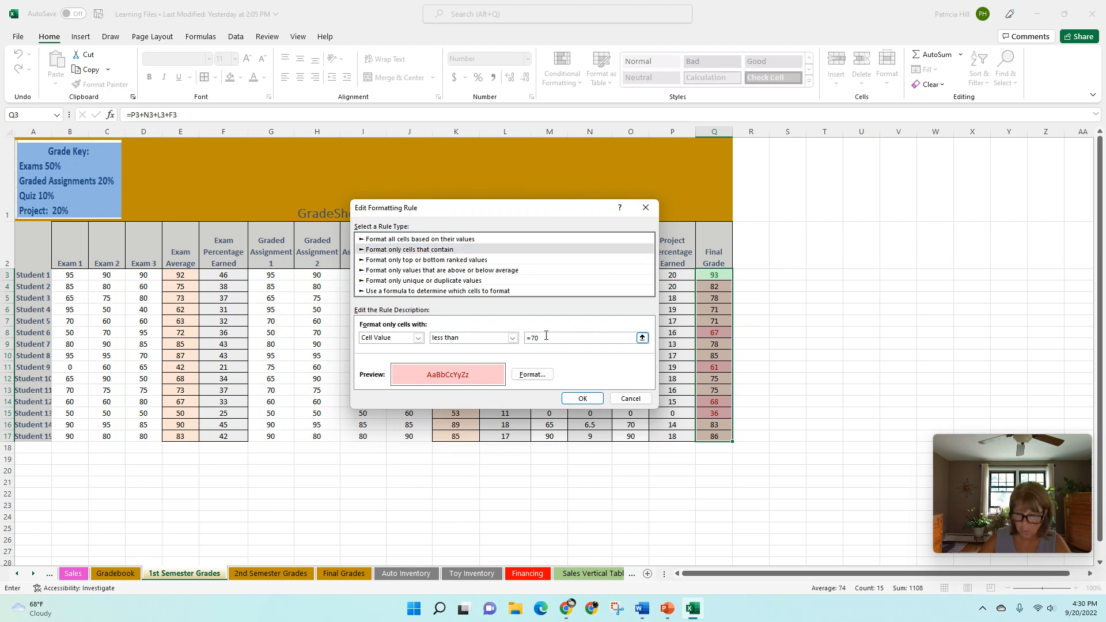
{"action": "key", "text": "BackSpace"}
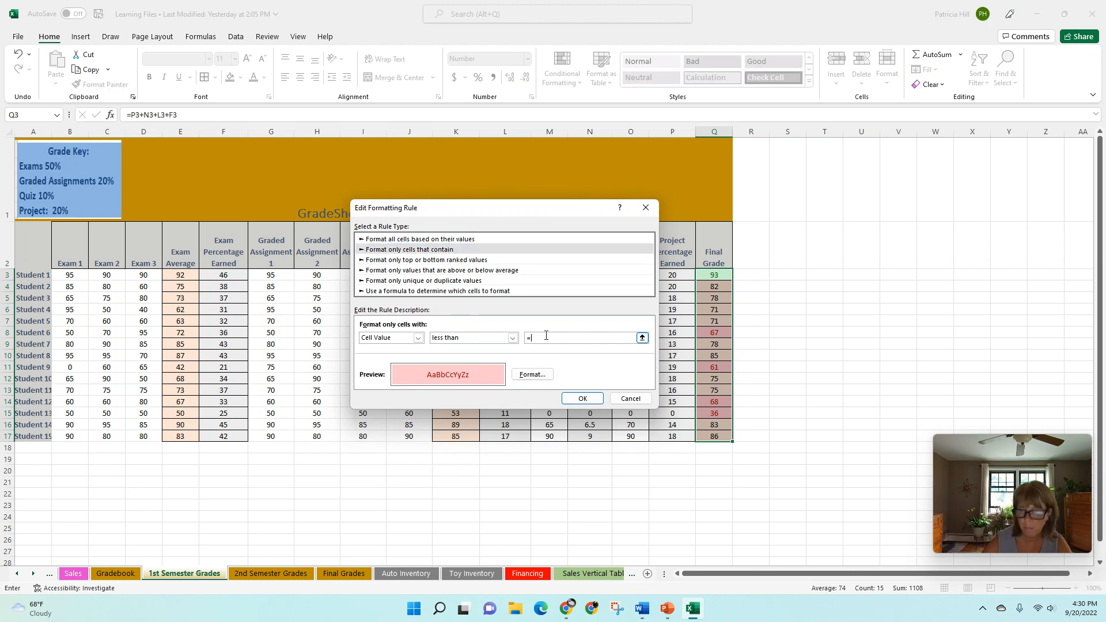
{"action": "type", "text": "6"}
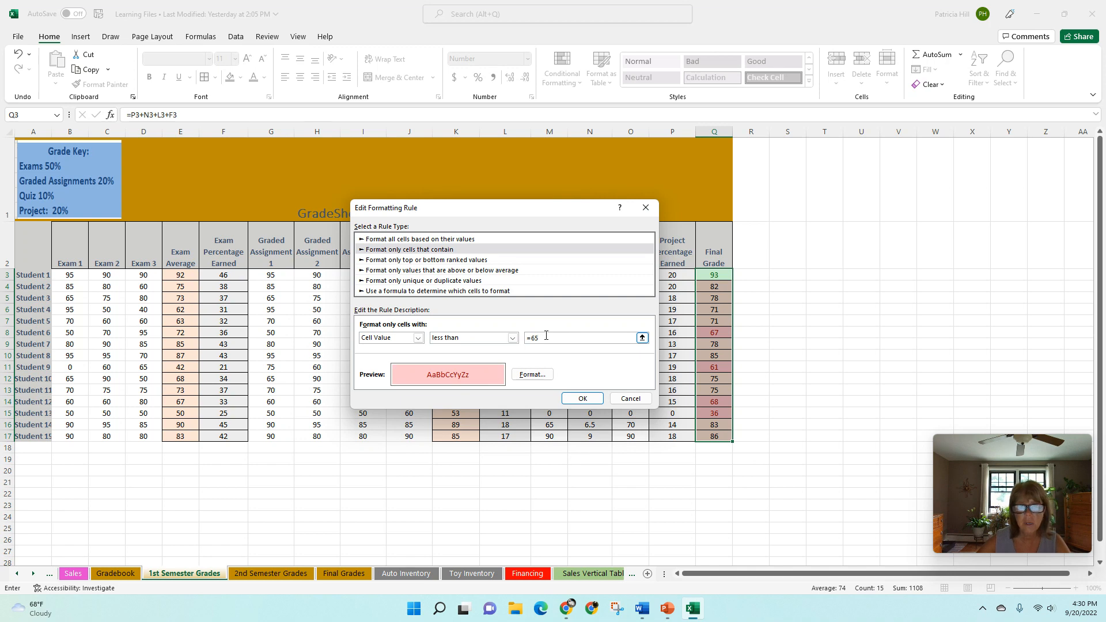
{"action": "type", "text": "5"}
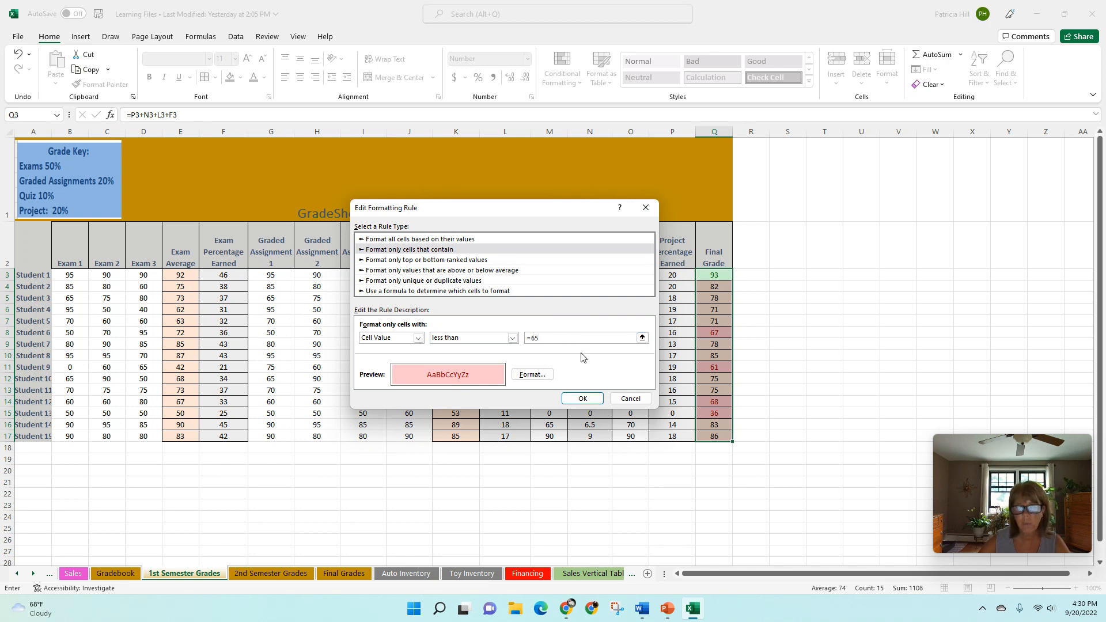
{"action": "left_click", "coordinate": [583, 399]}
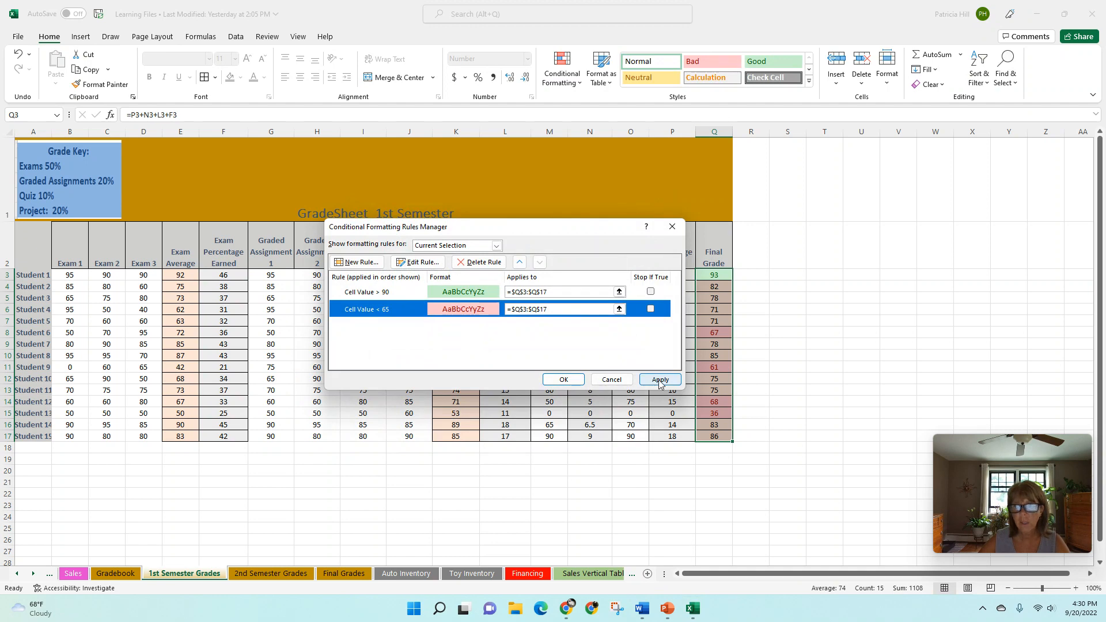
{"action": "left_click", "coordinate": [659, 379]}
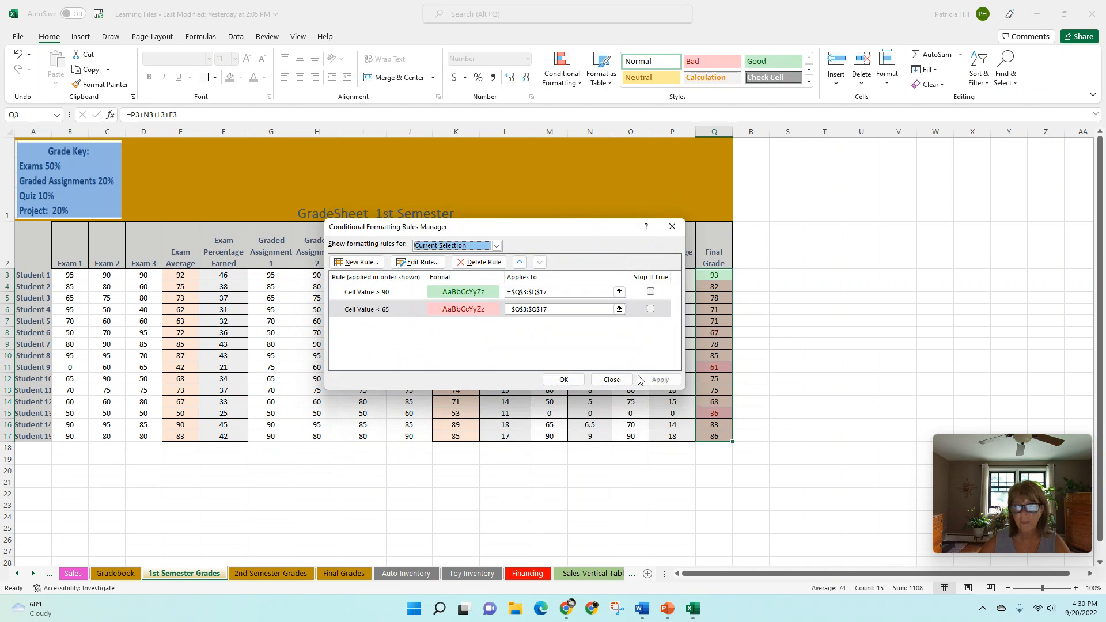
Delete the green conditional formatting rule for values greater than 90 from the final grades in Q3:Q17, apply the change, and deselect the range
{"action": "left_click", "coordinate": [607, 379]}
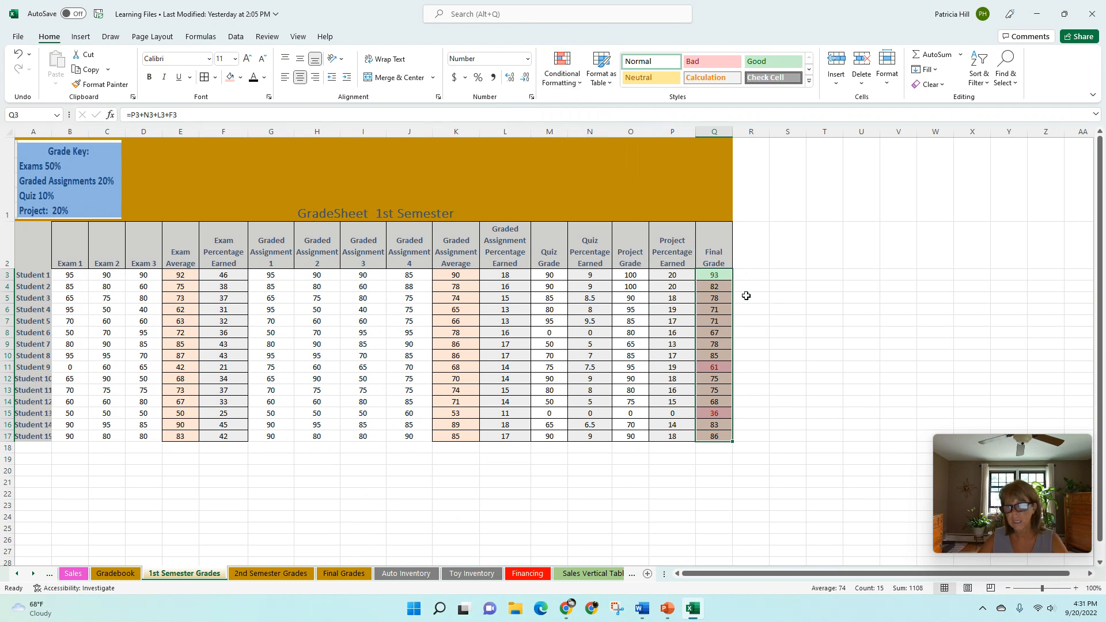
{"action": "left_click", "coordinate": [581, 87]}
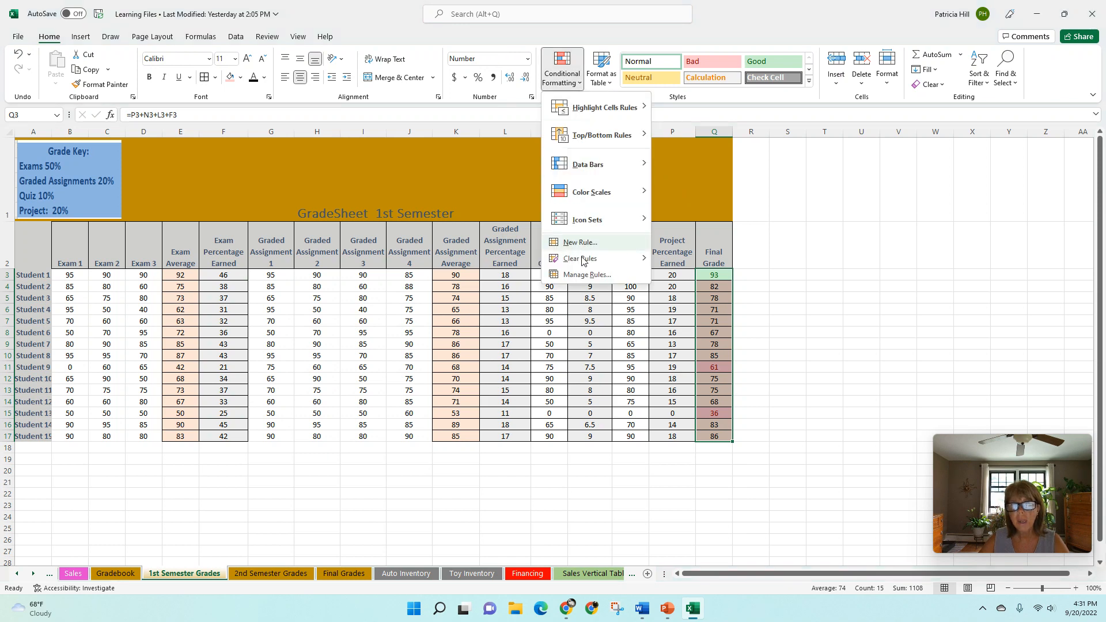
{"action": "left_click", "coordinate": [582, 277]}
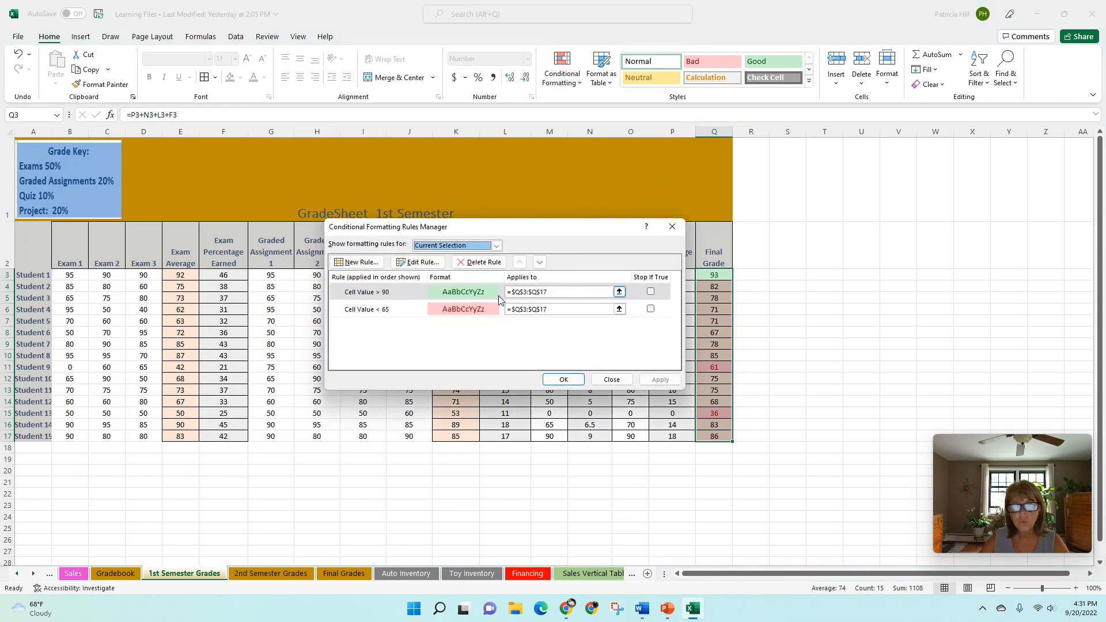
{"action": "left_click", "coordinate": [390, 295]}
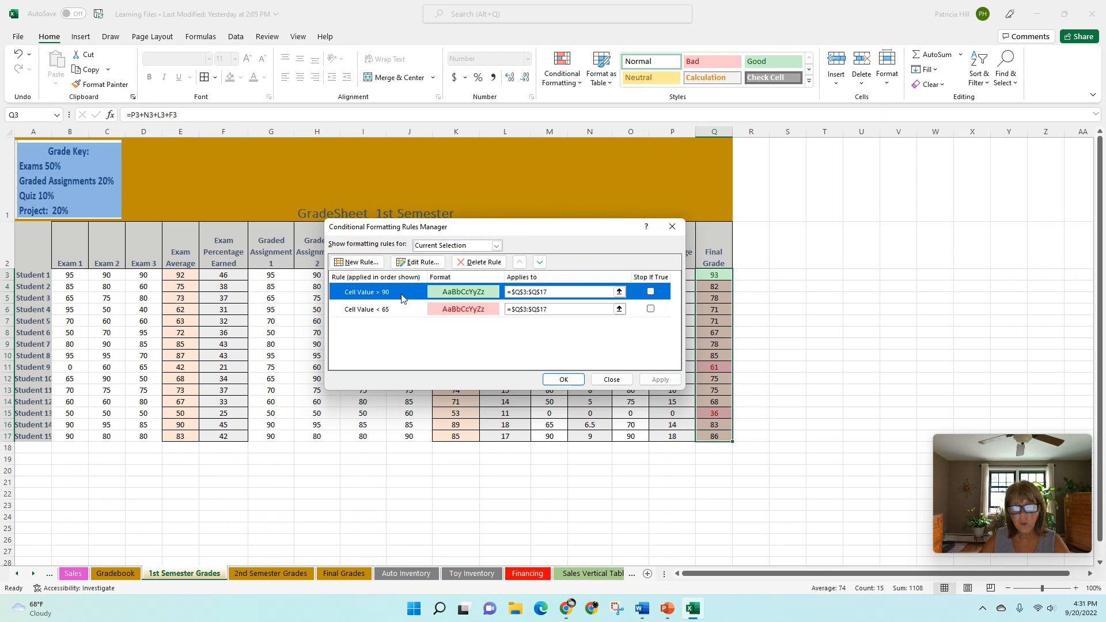
{"action": "left_click", "coordinate": [472, 264]}
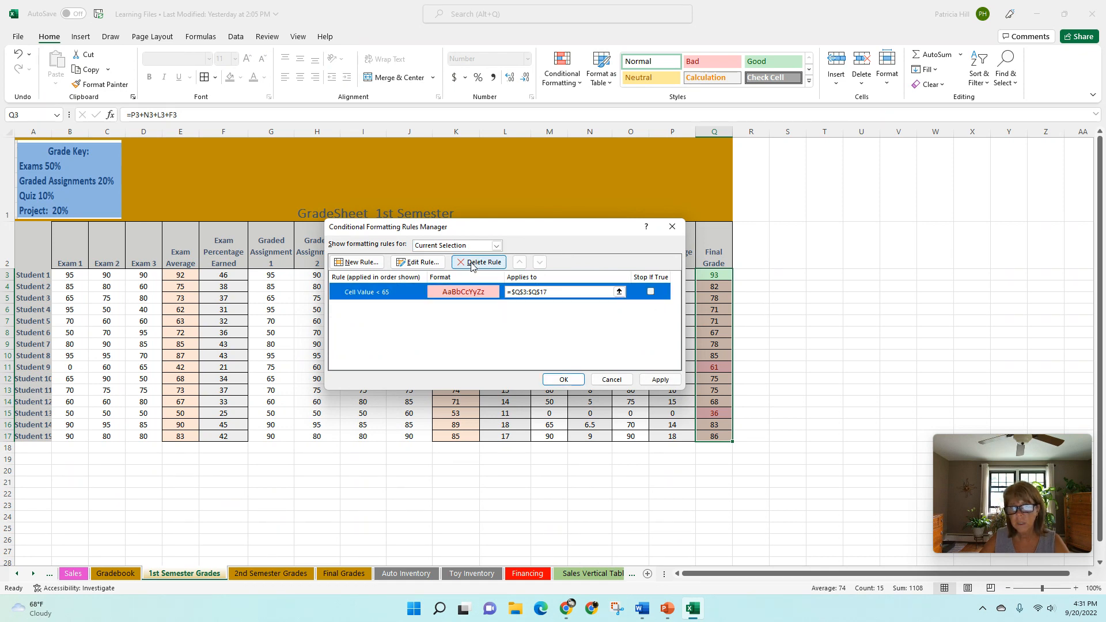
{"action": "left_click", "coordinate": [657, 381]}
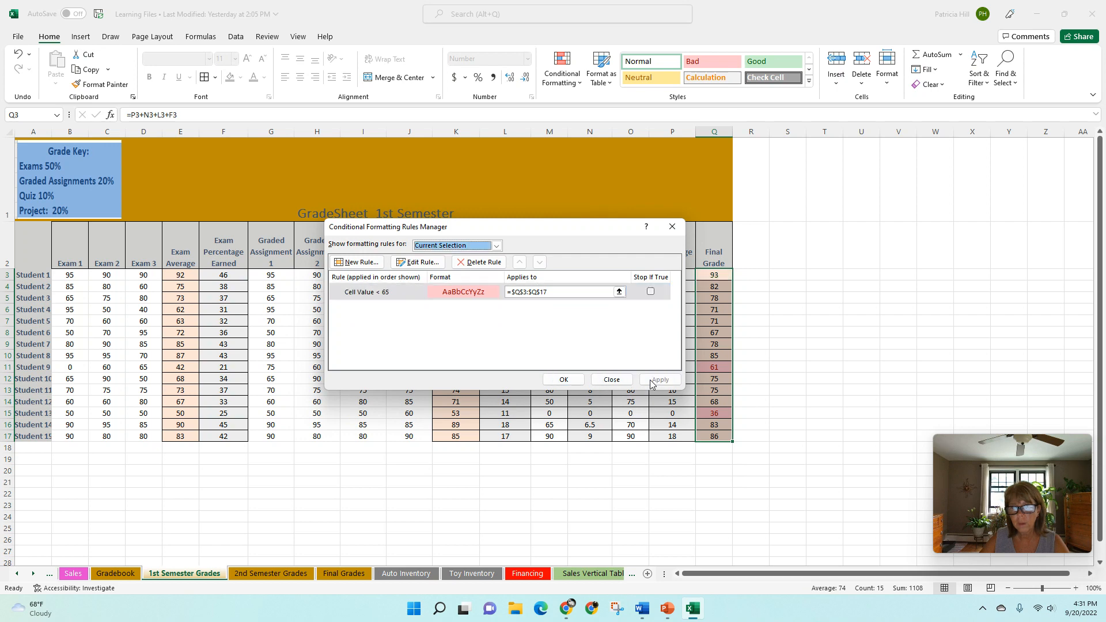
{"action": "left_click", "coordinate": [565, 380]}
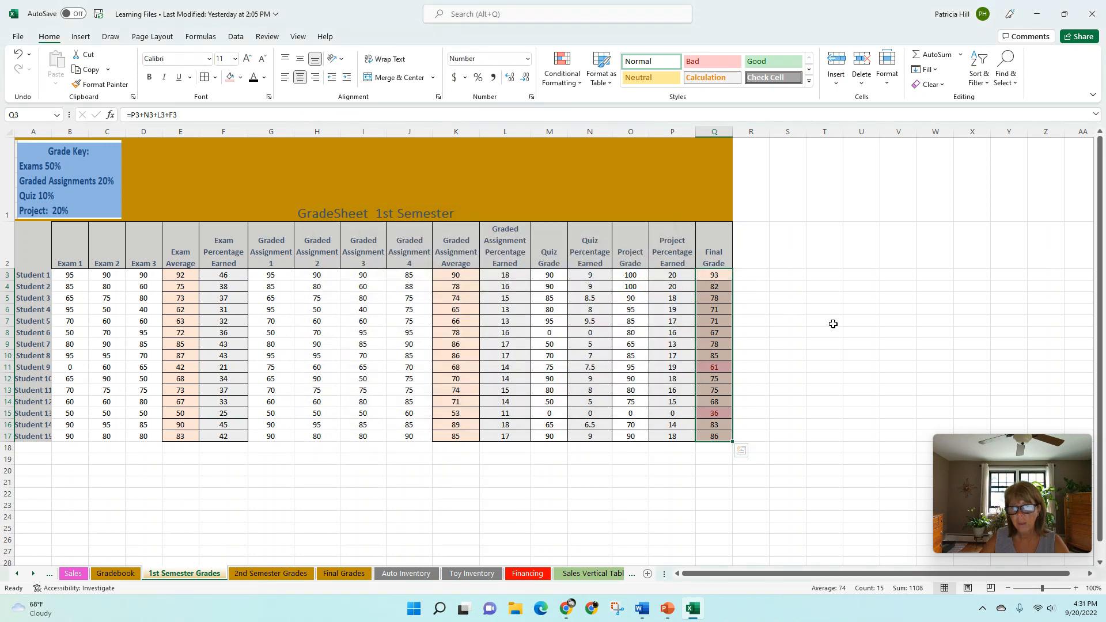
{"action": "left_click", "coordinate": [836, 324]}
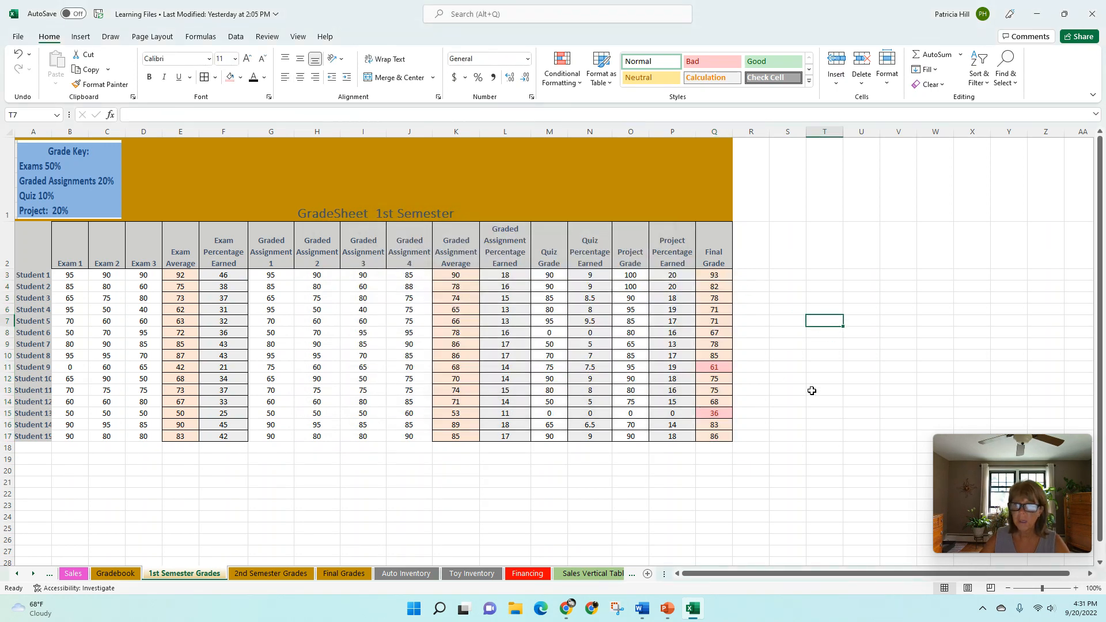